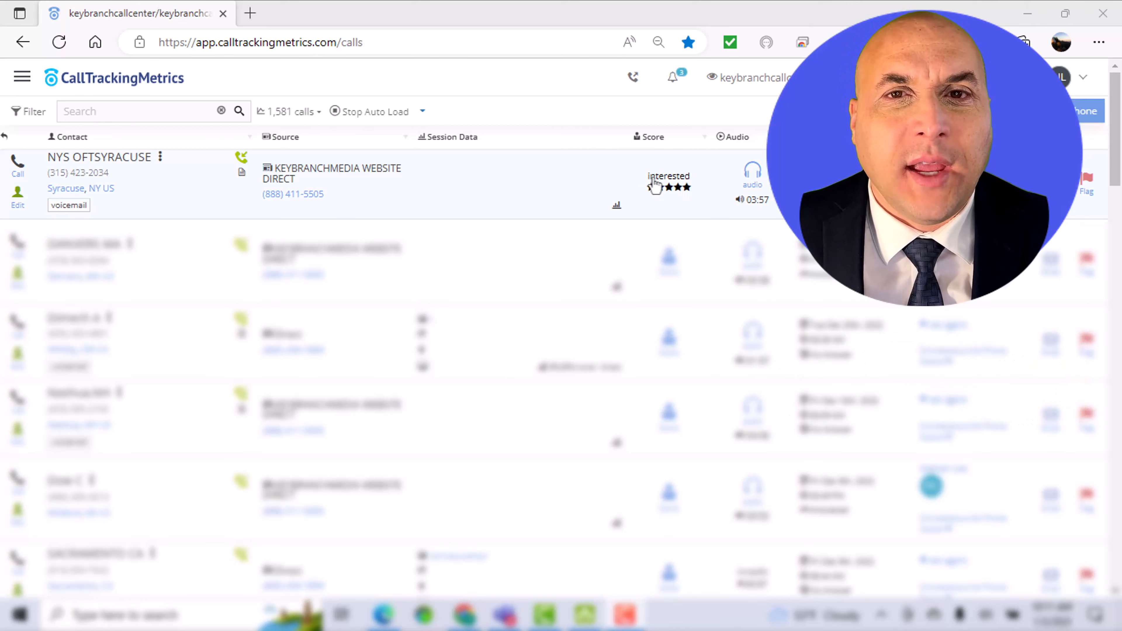
# Step: Open the first call's score form and examine the reporting tag choices and the call rating field
pyautogui.click(667, 189)
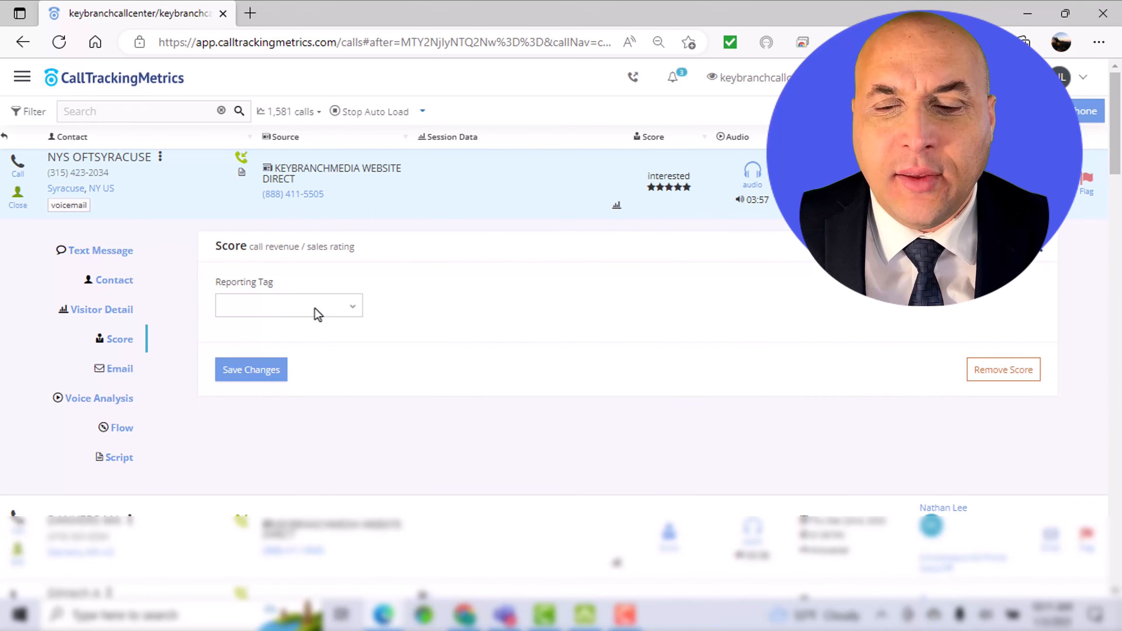
pyautogui.click(317, 314)
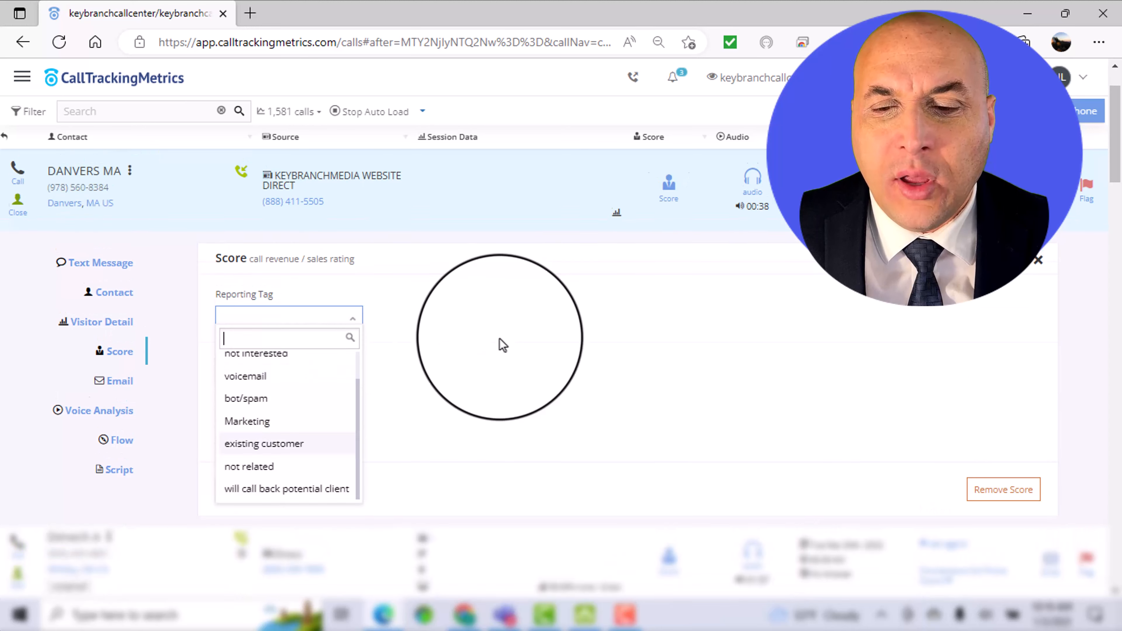
pyautogui.click(456, 338)
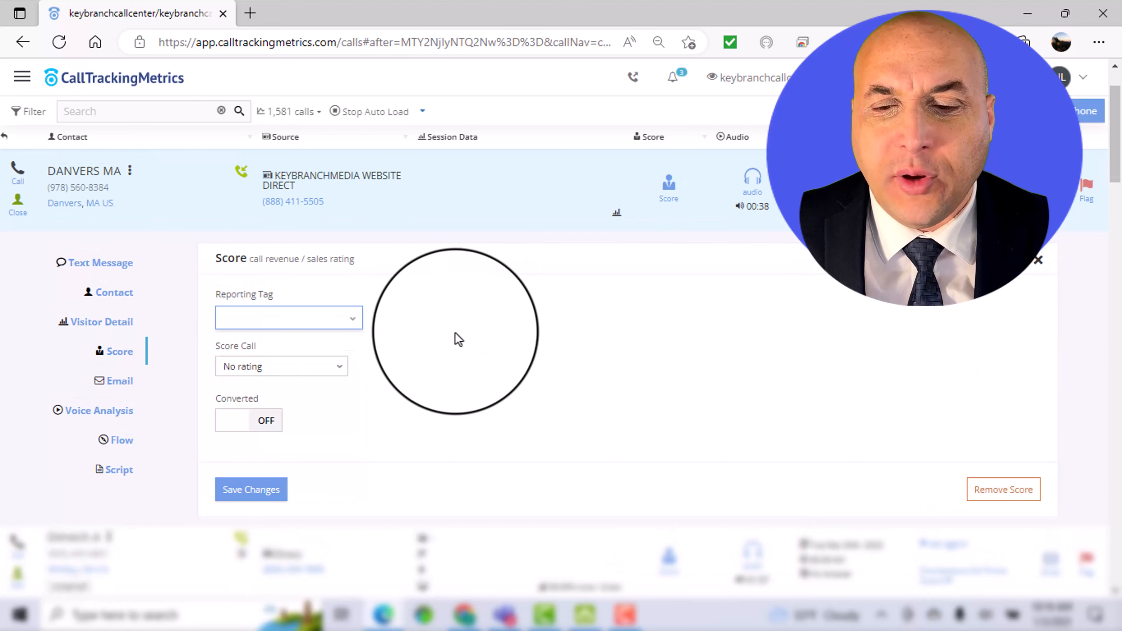
pyautogui.click(262, 368)
pyautogui.click(392, 386)
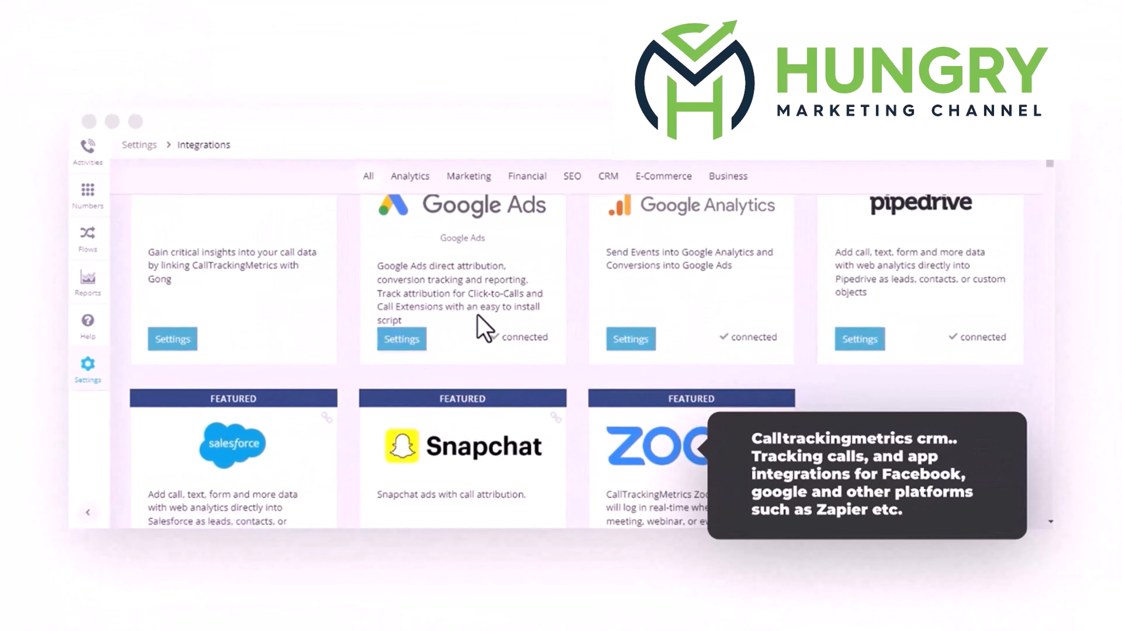
pyautogui.click(478, 315)
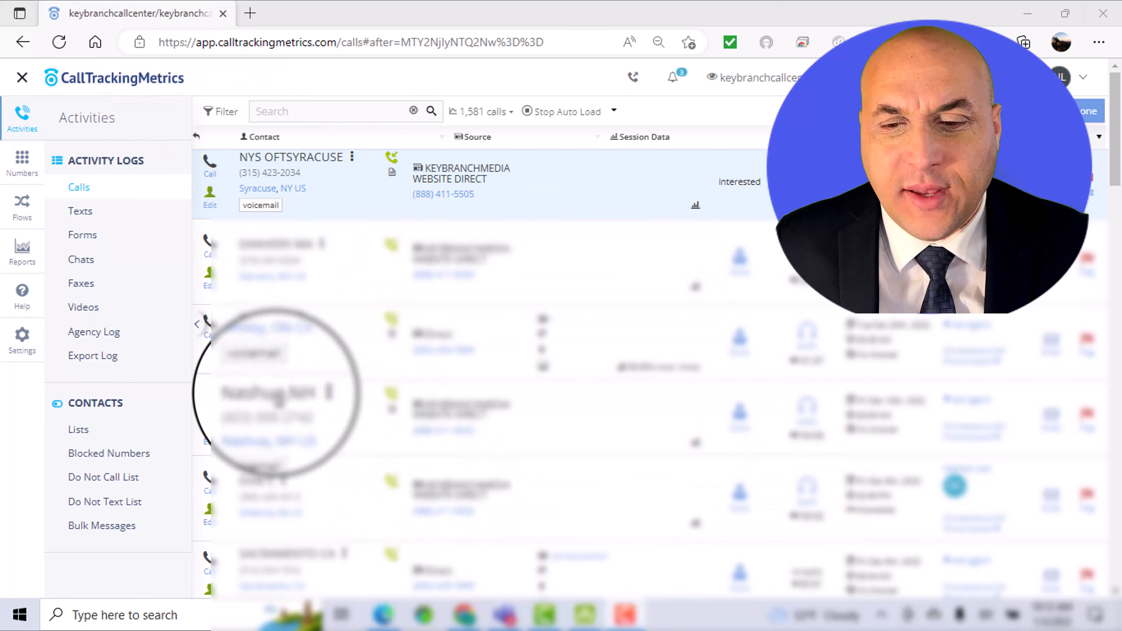
# Step: Open the scoring settings for reports and enable Score, keeping the column name Score
pyautogui.click(22, 253)
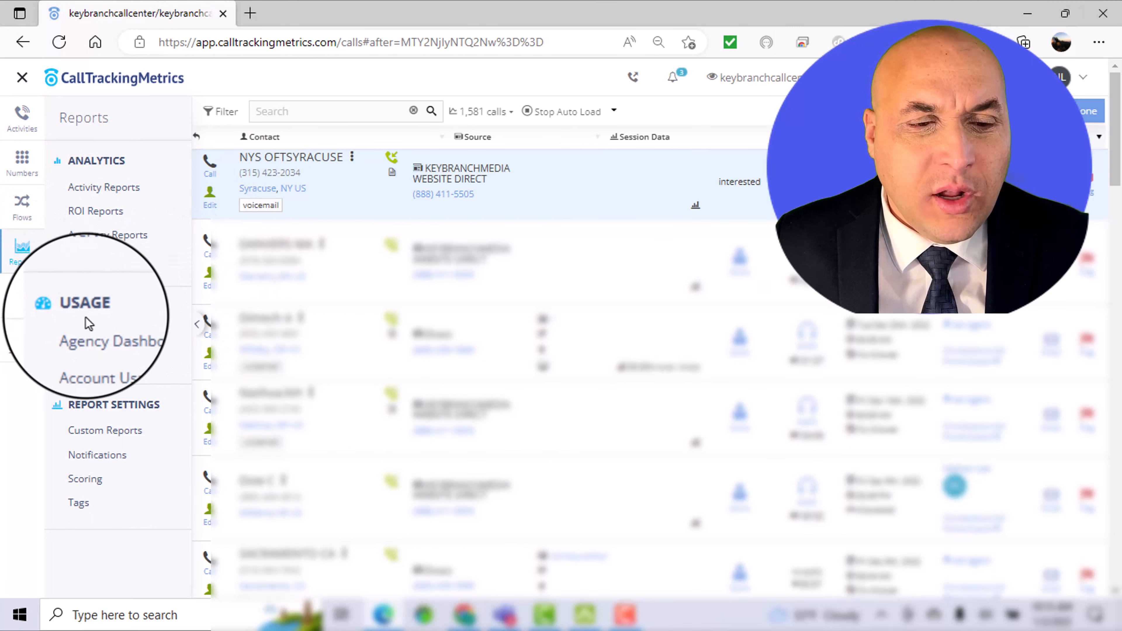
pyautogui.click(88, 480)
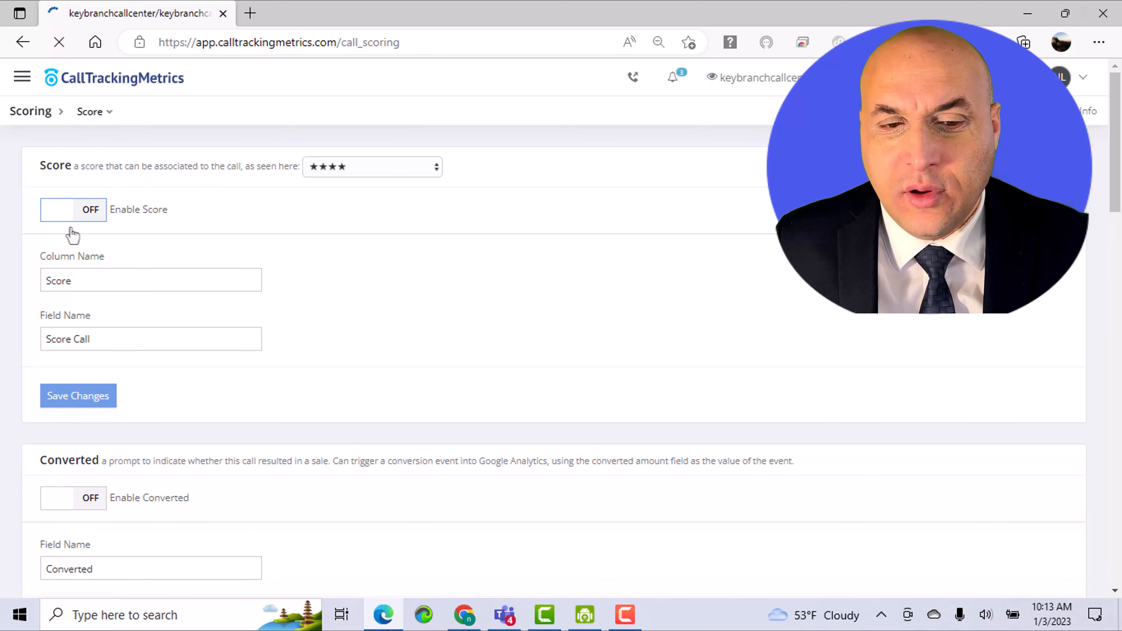
pyautogui.click(84, 215)
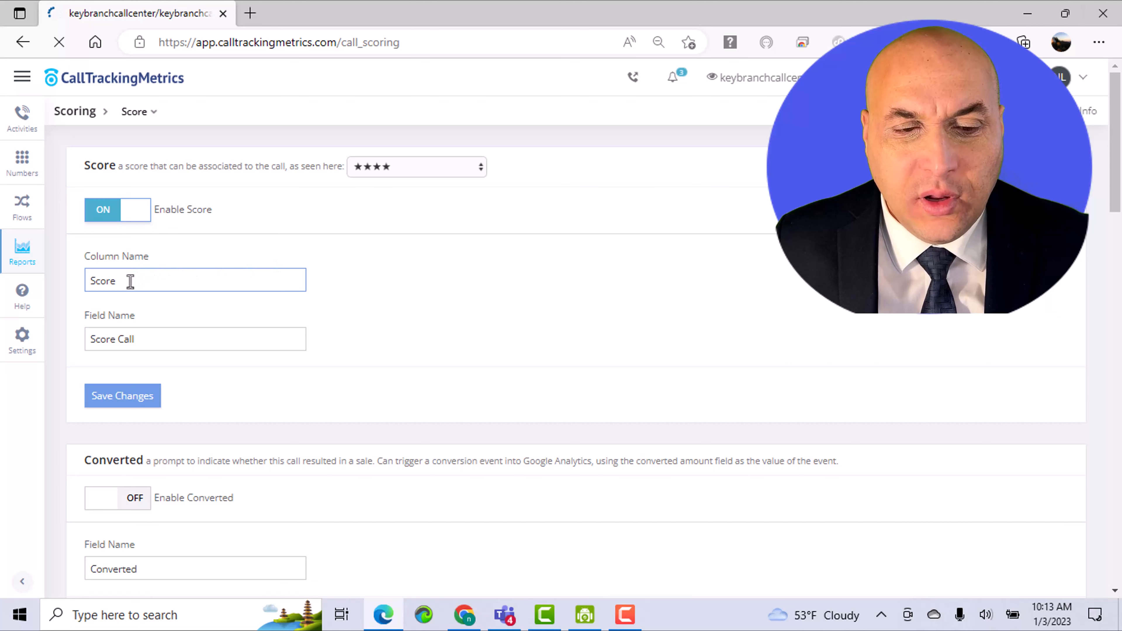
pyautogui.click(88, 285)
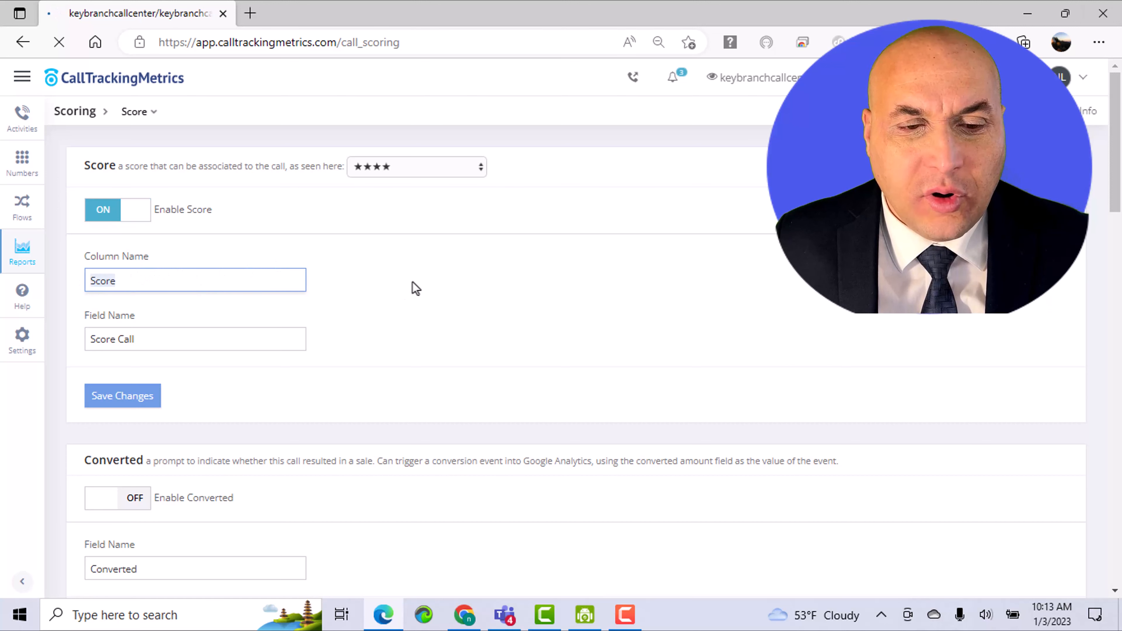
pyautogui.scroll(-3, 366, 273)
pyautogui.scroll(2, 154, 185)
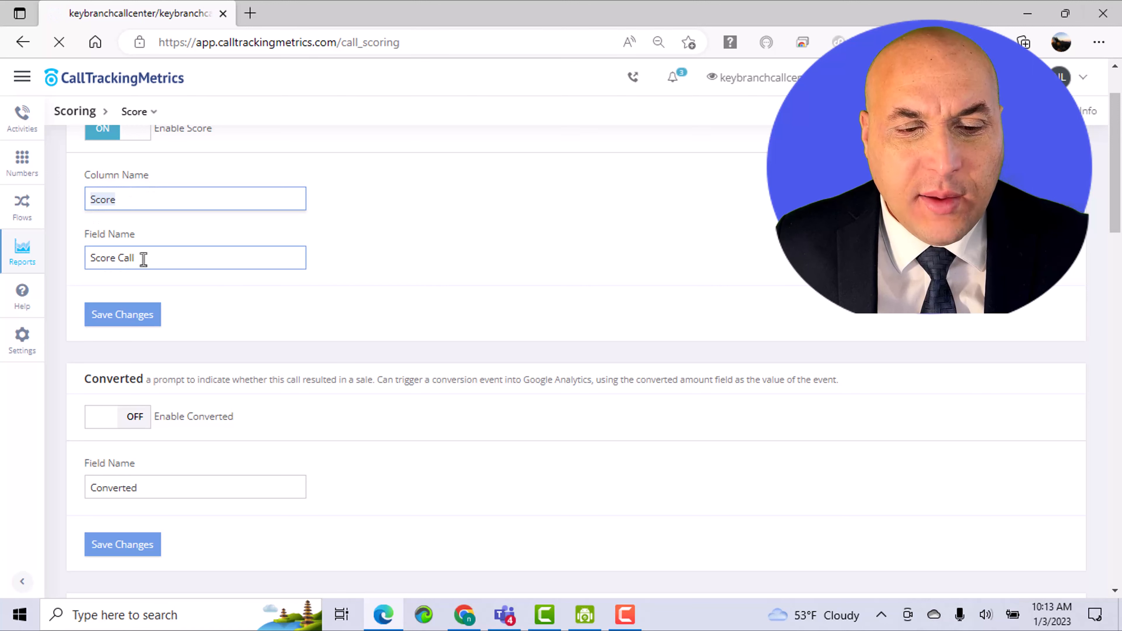
# Step: Enable the Converted prompt with the field name Converted and save the scoring changes
pyautogui.scroll(-2, 278, 342)
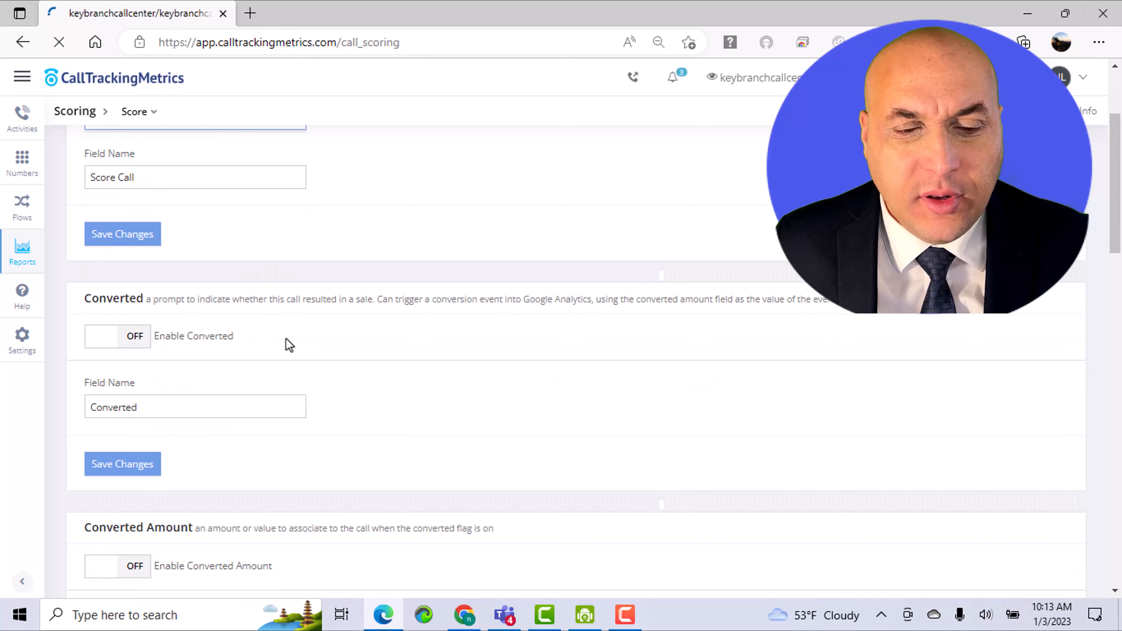
pyautogui.click(134, 337)
pyautogui.scroll(-2, 237, 352)
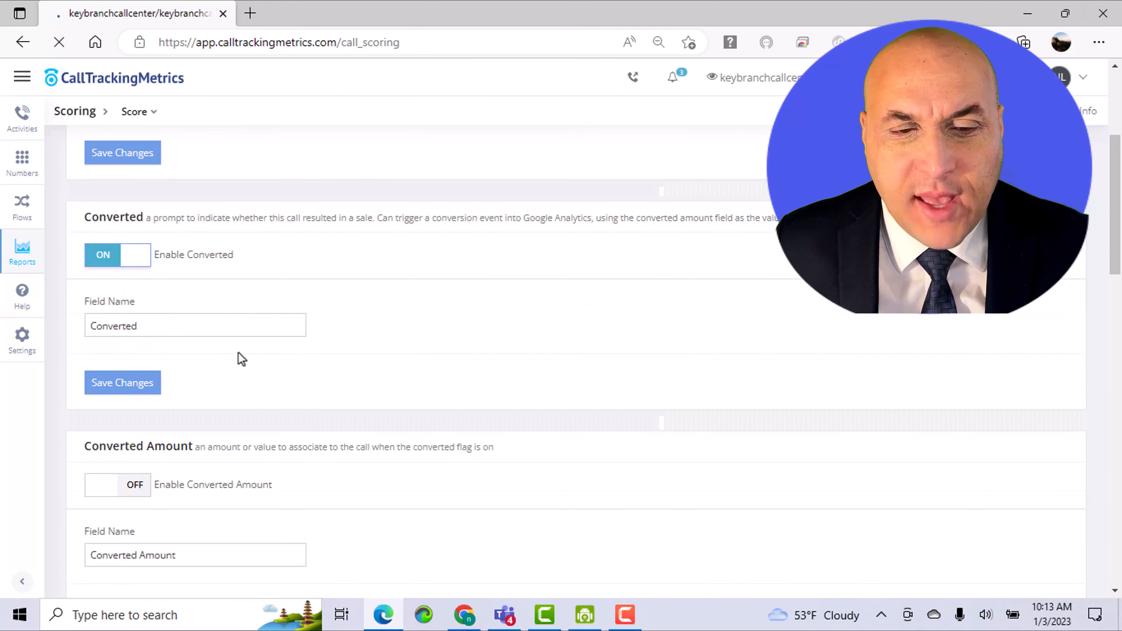
pyautogui.click(115, 386)
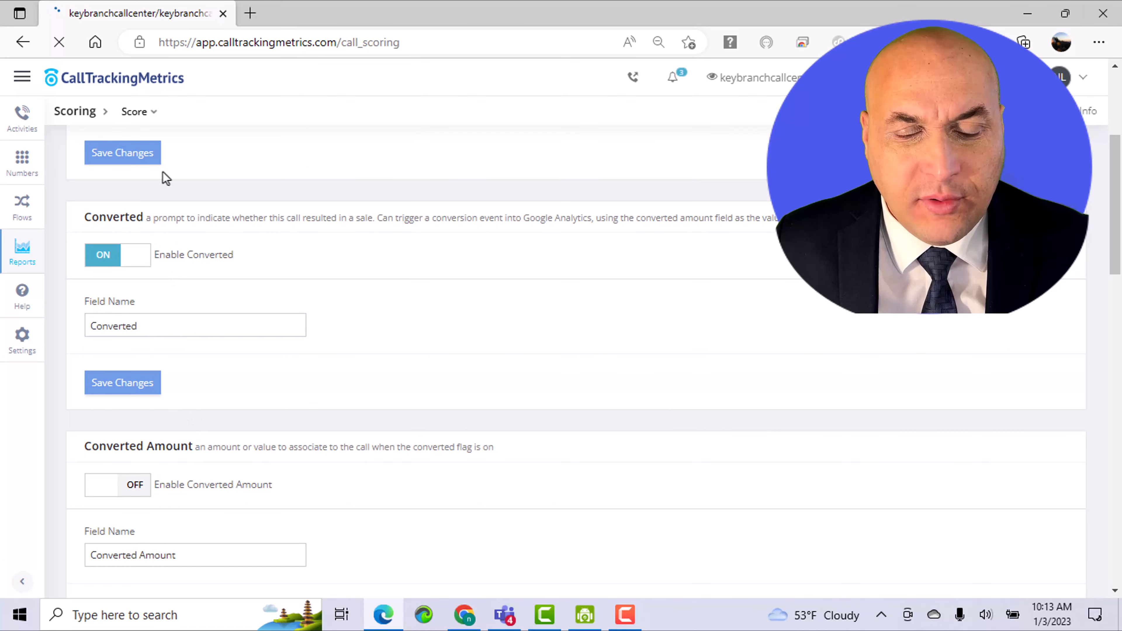
# Step: Enable Converted Amount in the call scoring settings
pyautogui.scroll(-4, 243, 301)
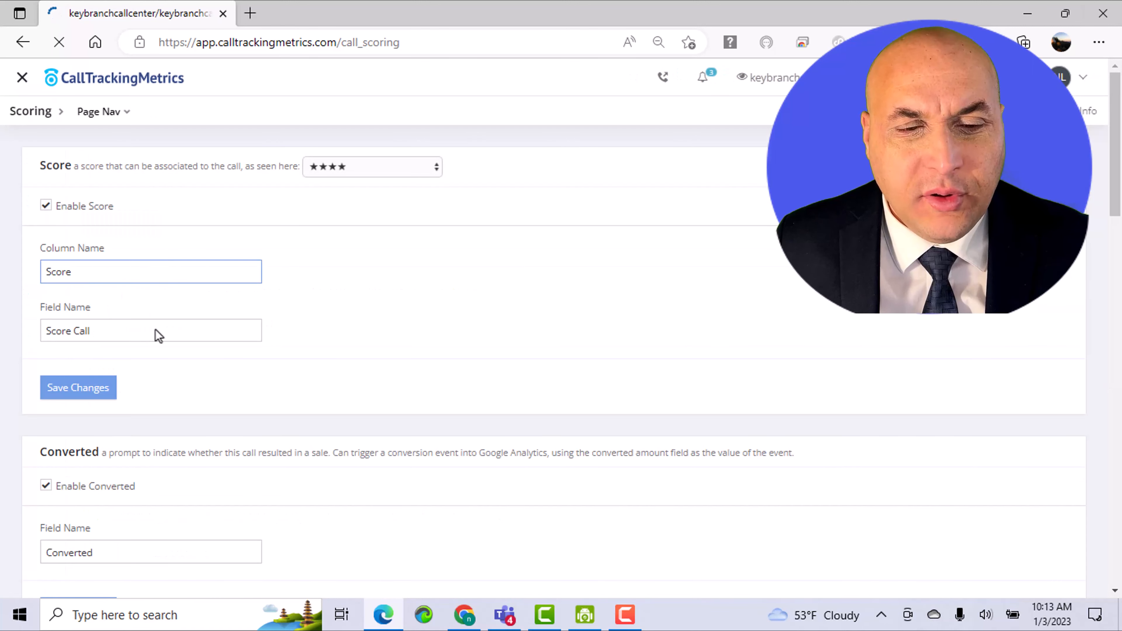
pyautogui.scroll(-6, 155, 331)
pyautogui.scroll(-4, 93, 415)
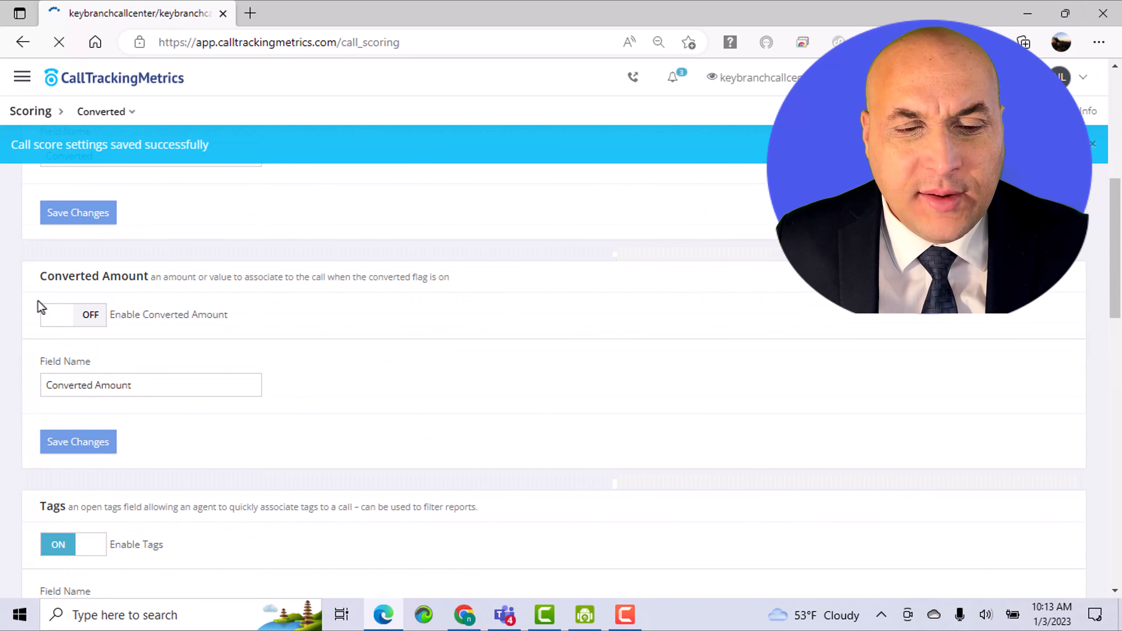
pyautogui.click(258, 306)
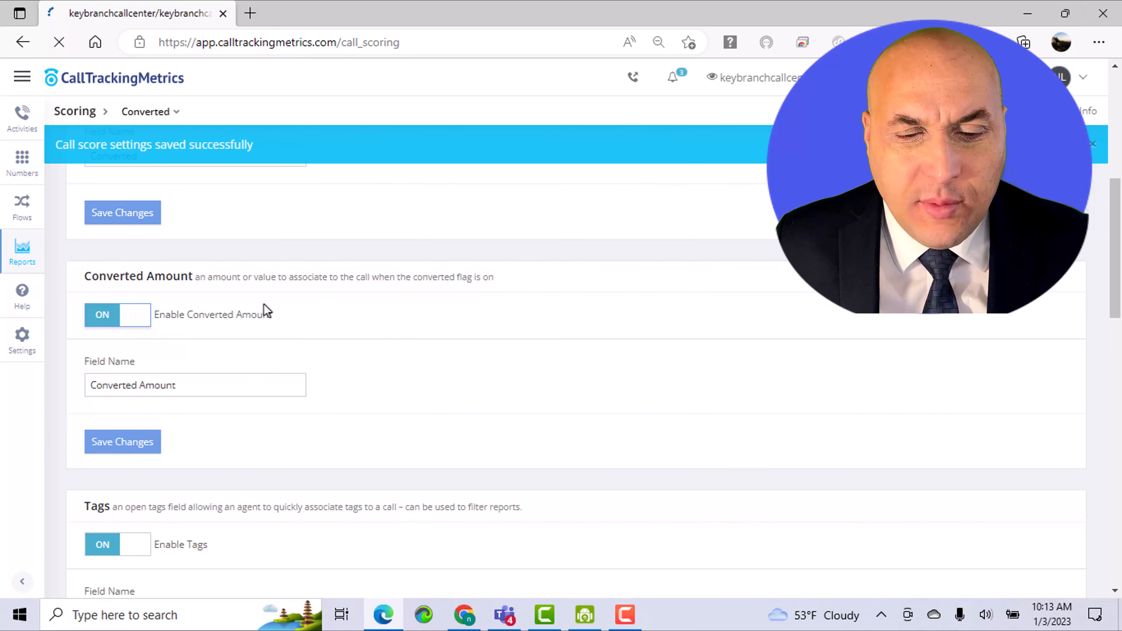
# Step: Review the Tags and Reporting Tags settings, including their field names and the list of allowed tags
pyautogui.scroll(-5, 252, 316)
pyautogui.click(138, 377)
pyautogui.scroll(-4, 141, 381)
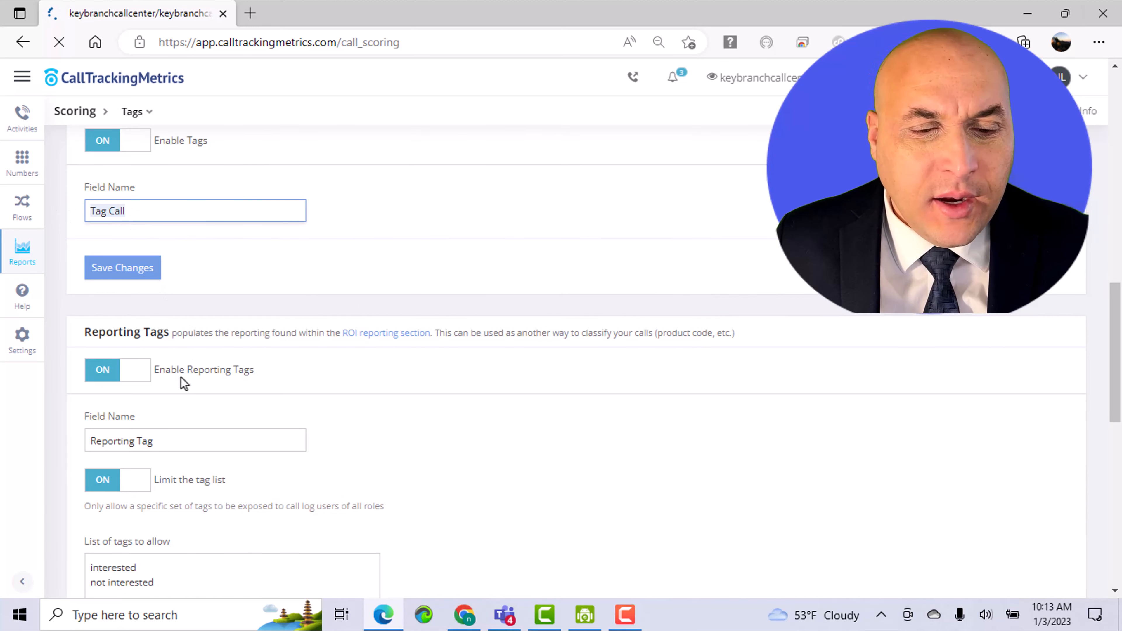
pyautogui.scroll(-2, 226, 376)
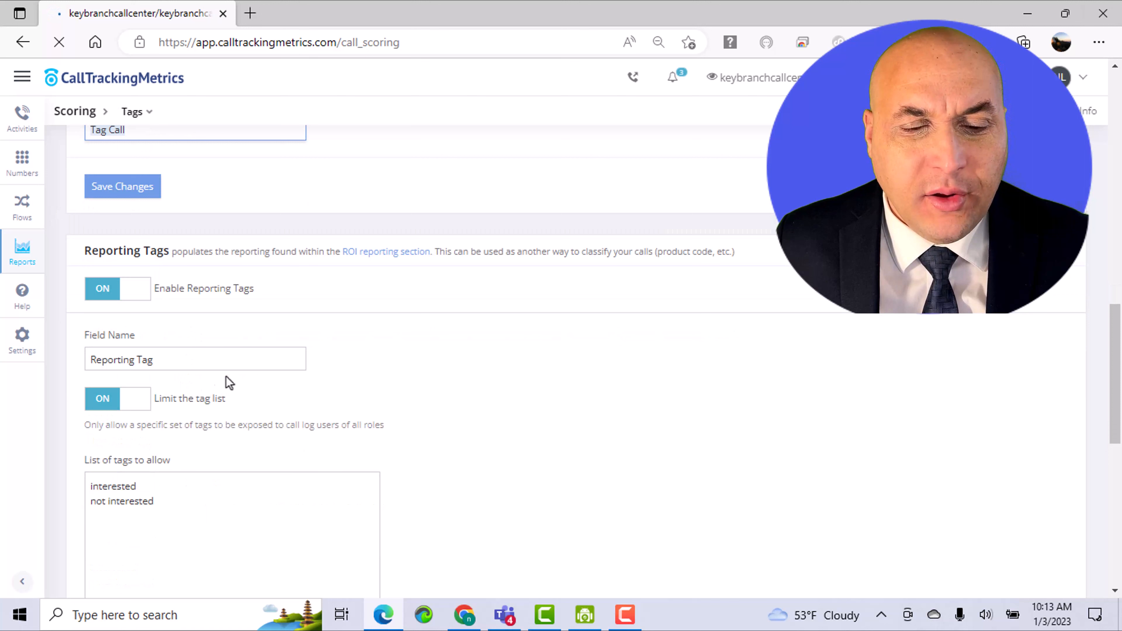
pyautogui.click(164, 362)
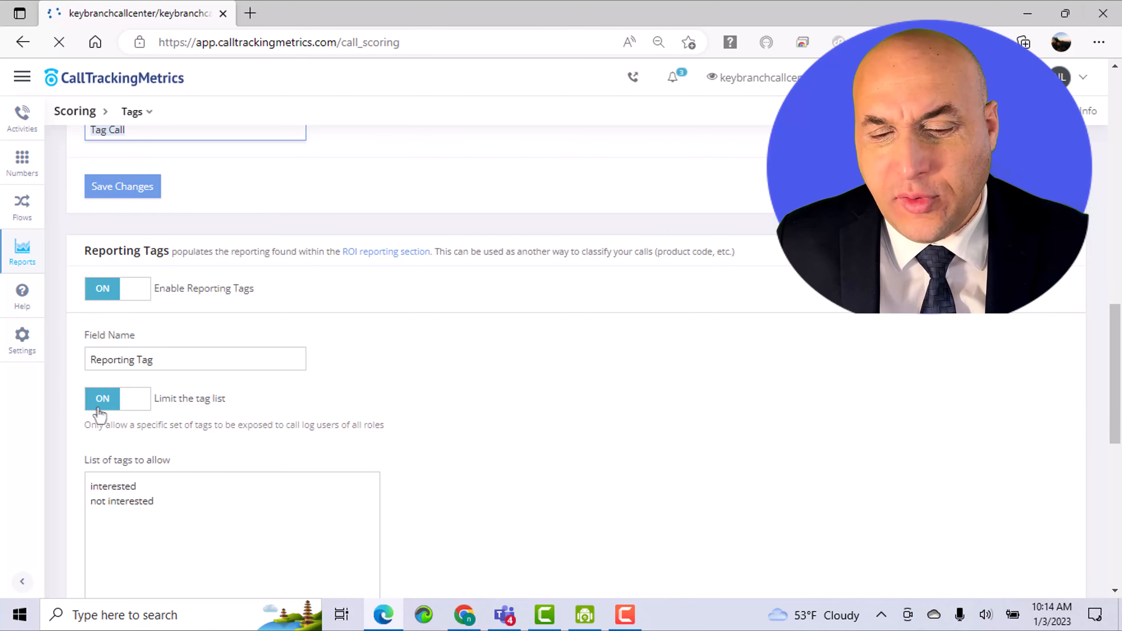
pyautogui.scroll(-2, 351, 350)
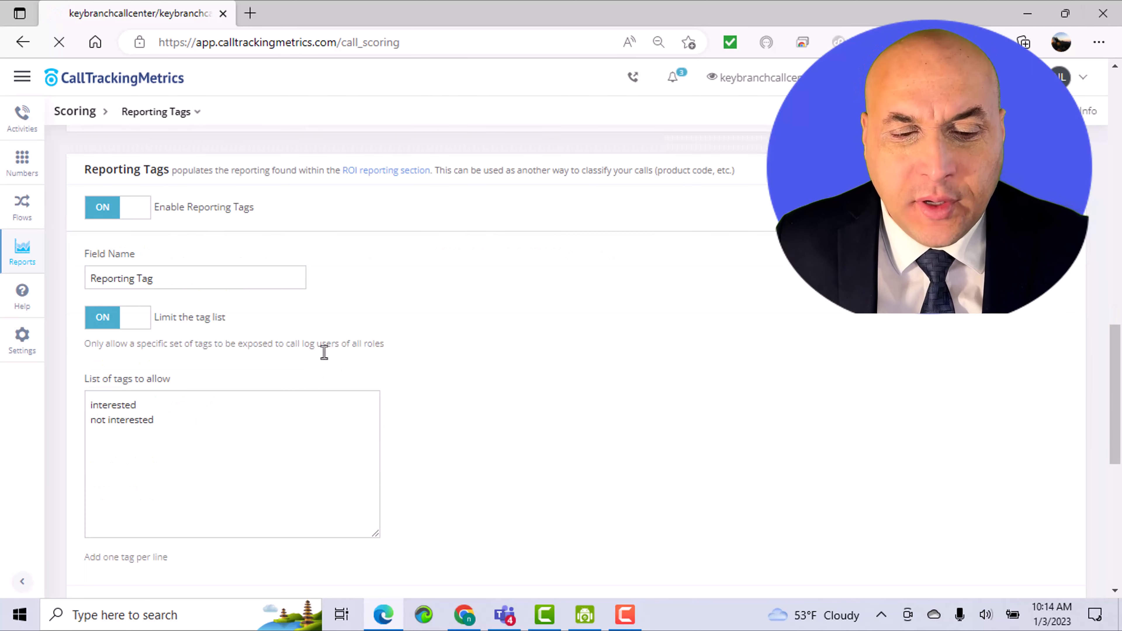
pyautogui.moveTo(183, 433); pyautogui.dragTo(88, 405)
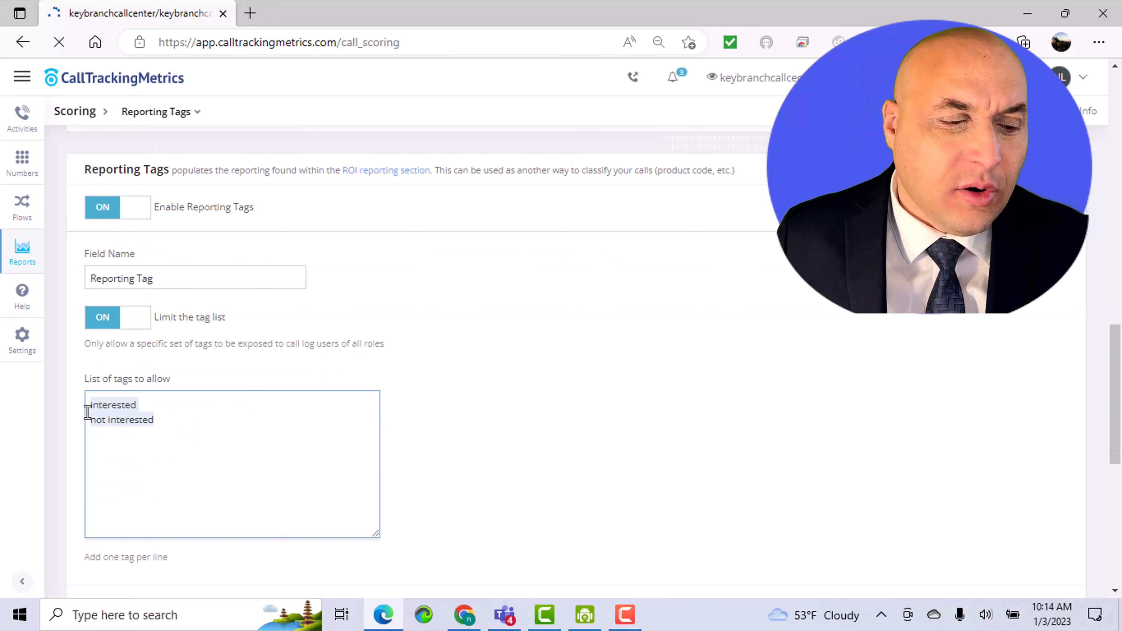
# Step: Add voicemail and bot/spam on separate lines below "not interested" in the list of allowed reporting tags
pyautogui.click(161, 421)
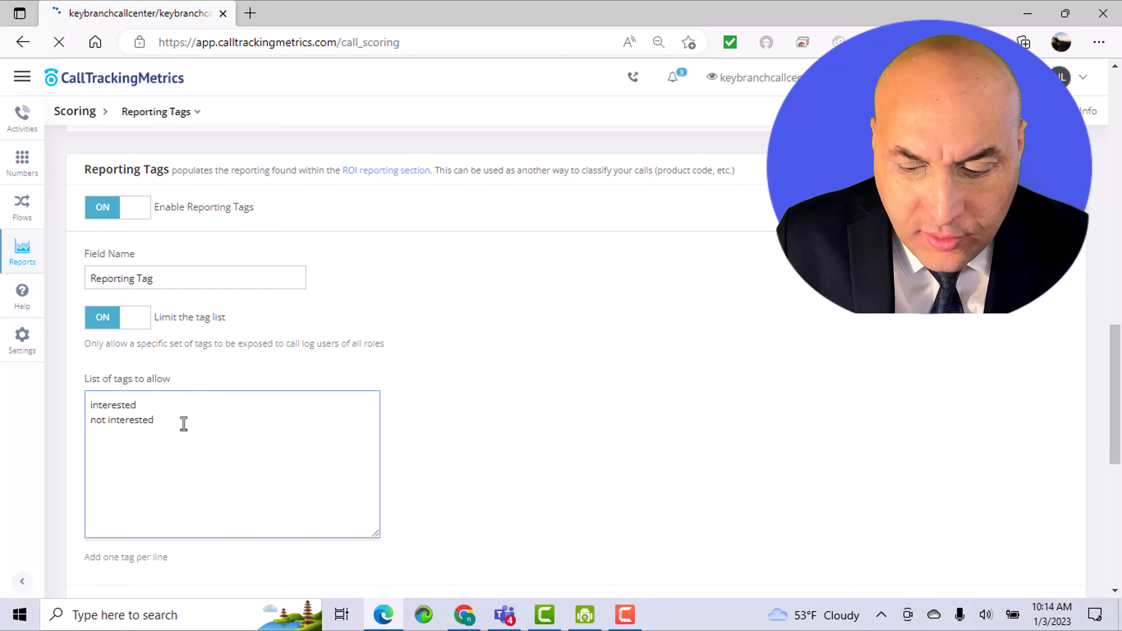
pyautogui.press('Return')
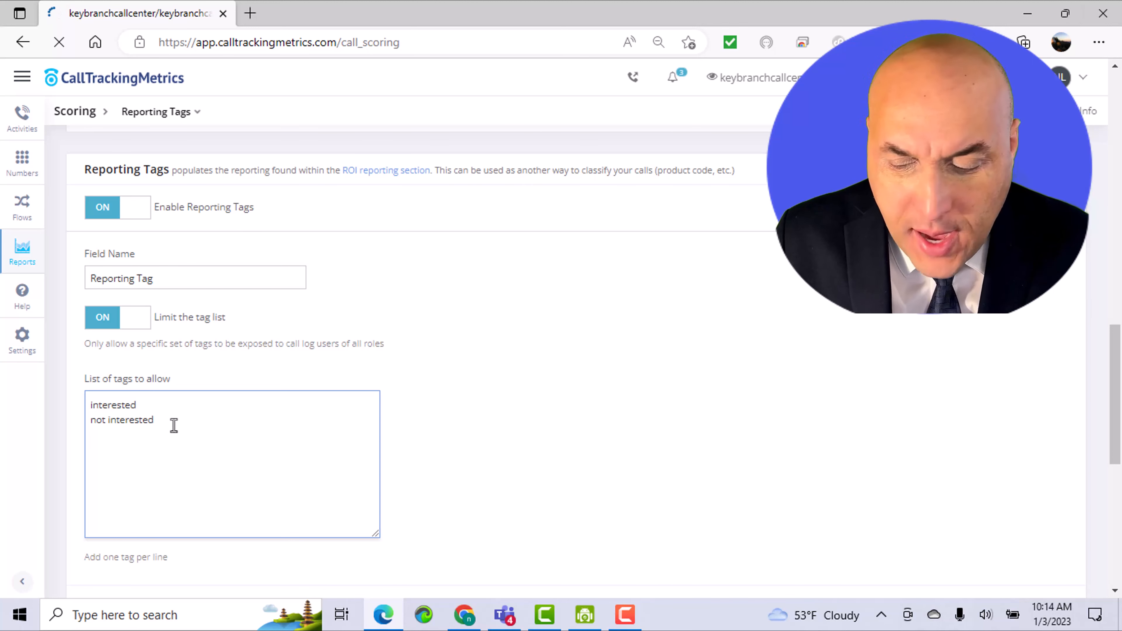
pyautogui.write('vo')
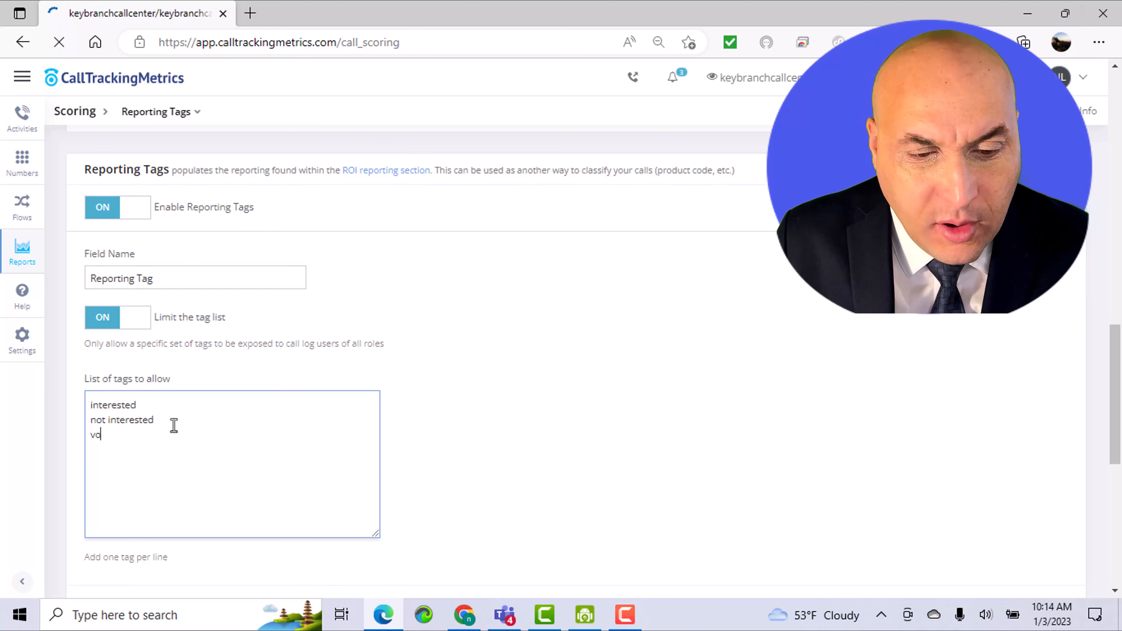
pyautogui.write('idemail')
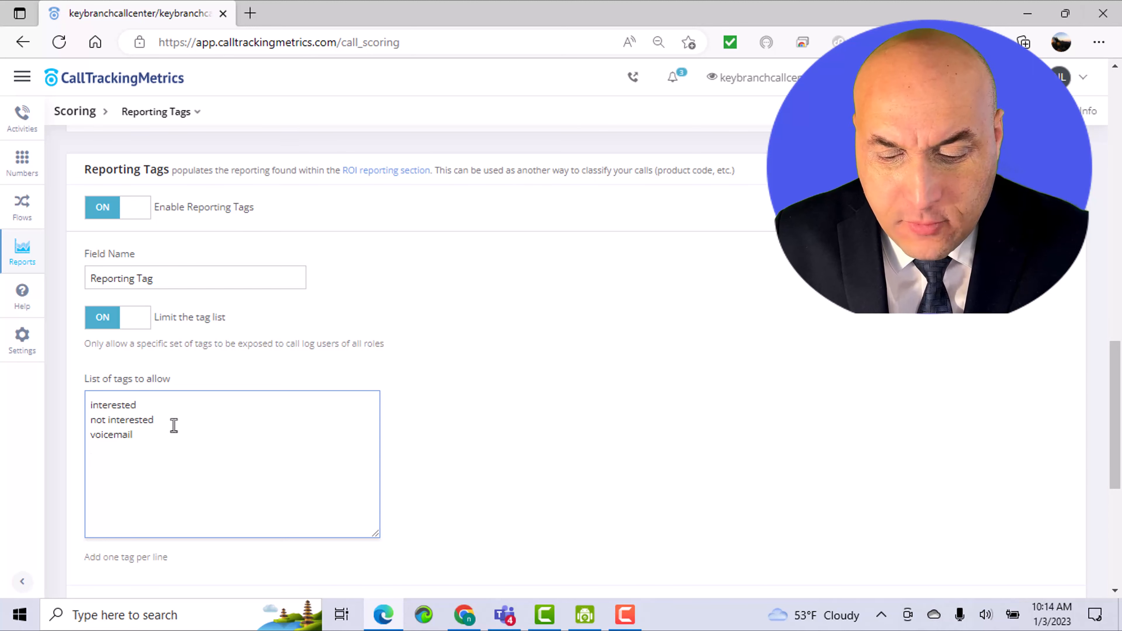
pyautogui.write('bo')
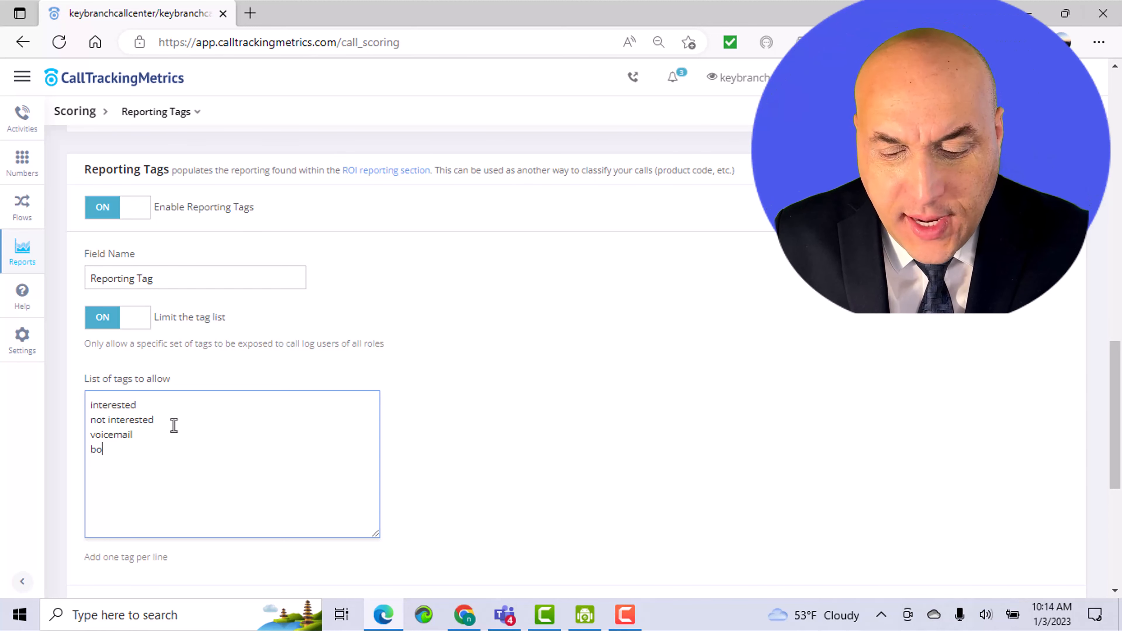
pyautogui.write('t/spam')
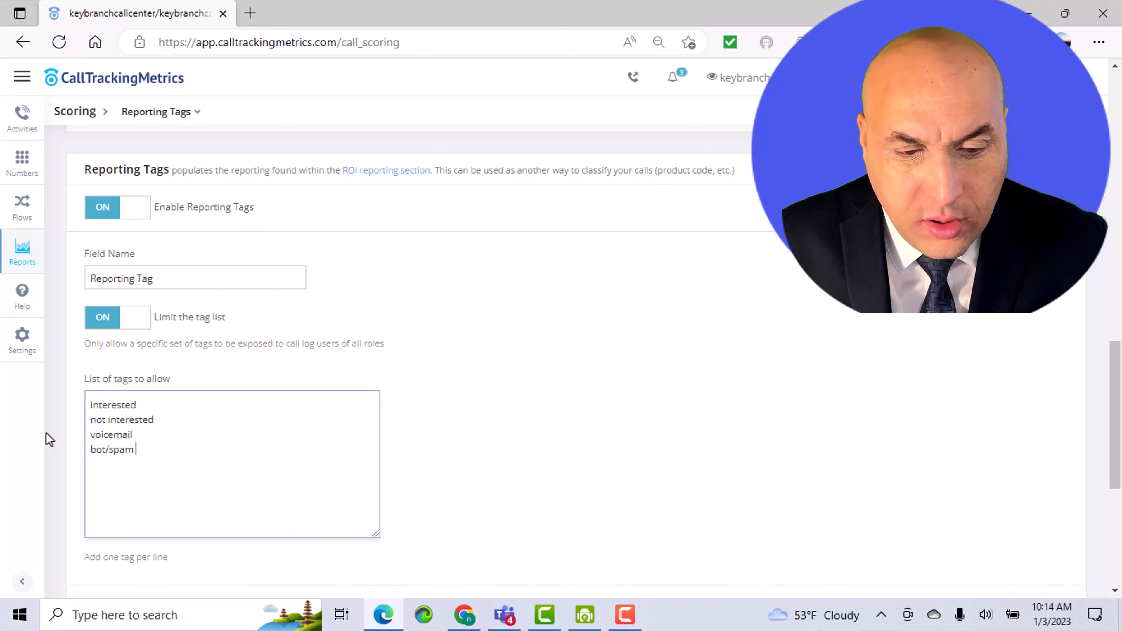
# Step: Add the allowed reporting tags Marketing, existing customer, not related and will call back potential client, and save the changes
pyautogui.press('Return')
pyautogui.write('Marketing')
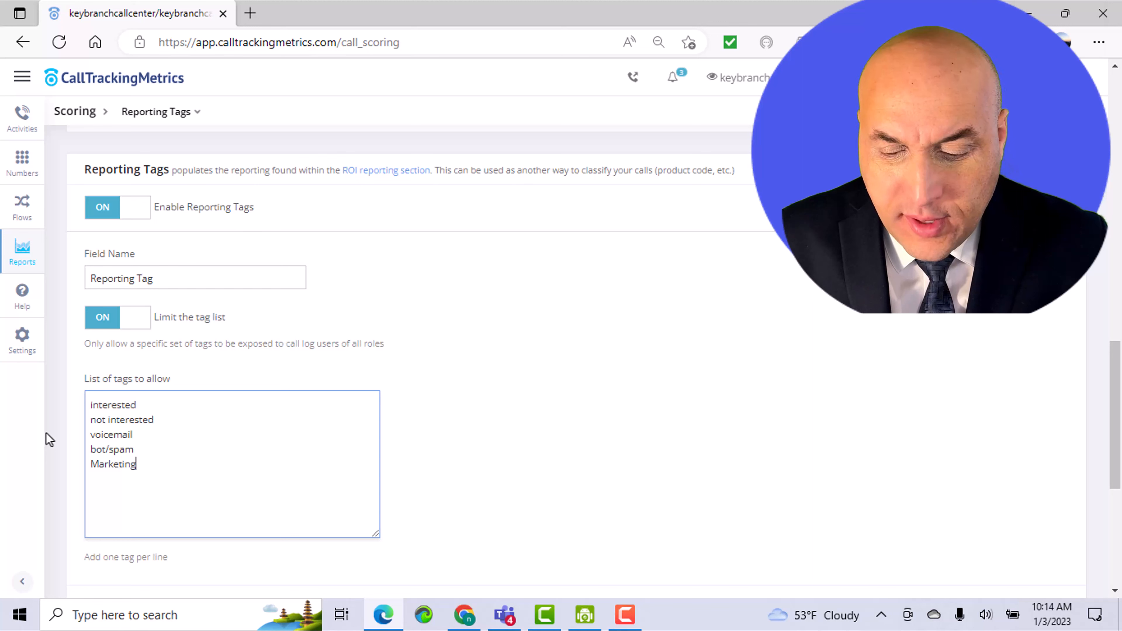
pyautogui.press('Return')
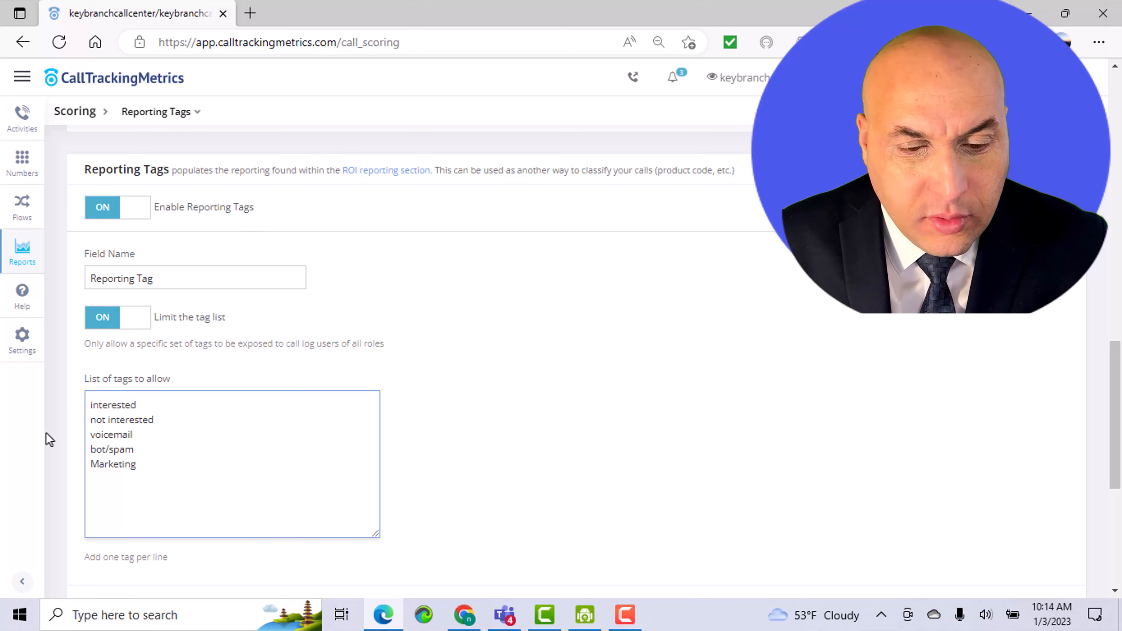
pyautogui.write('existing customer')
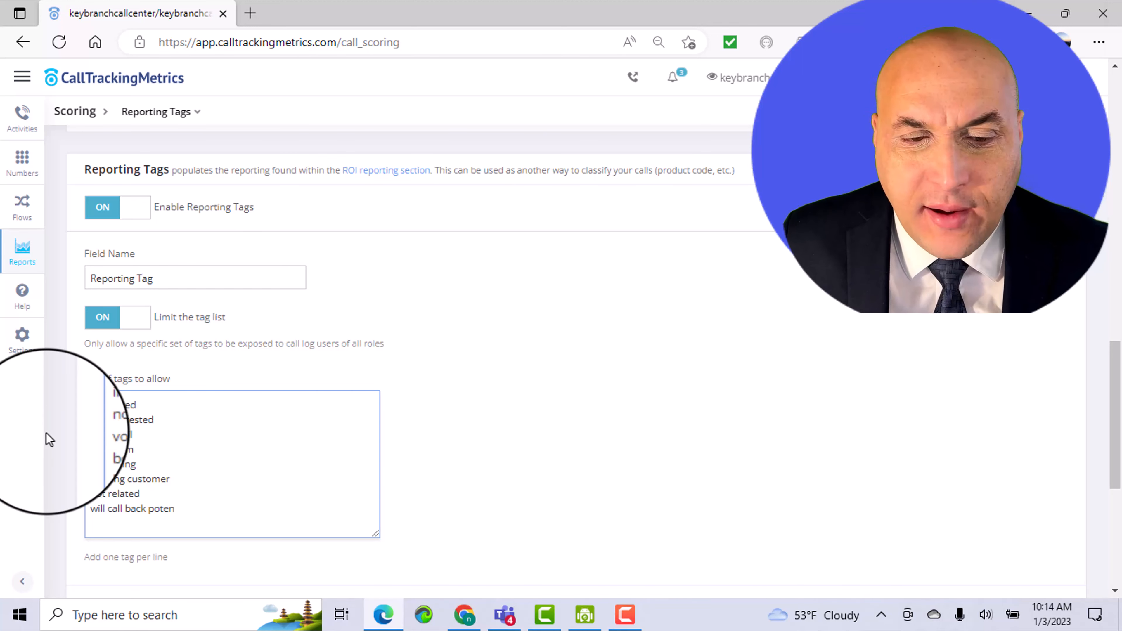
pyautogui.write('tial client')
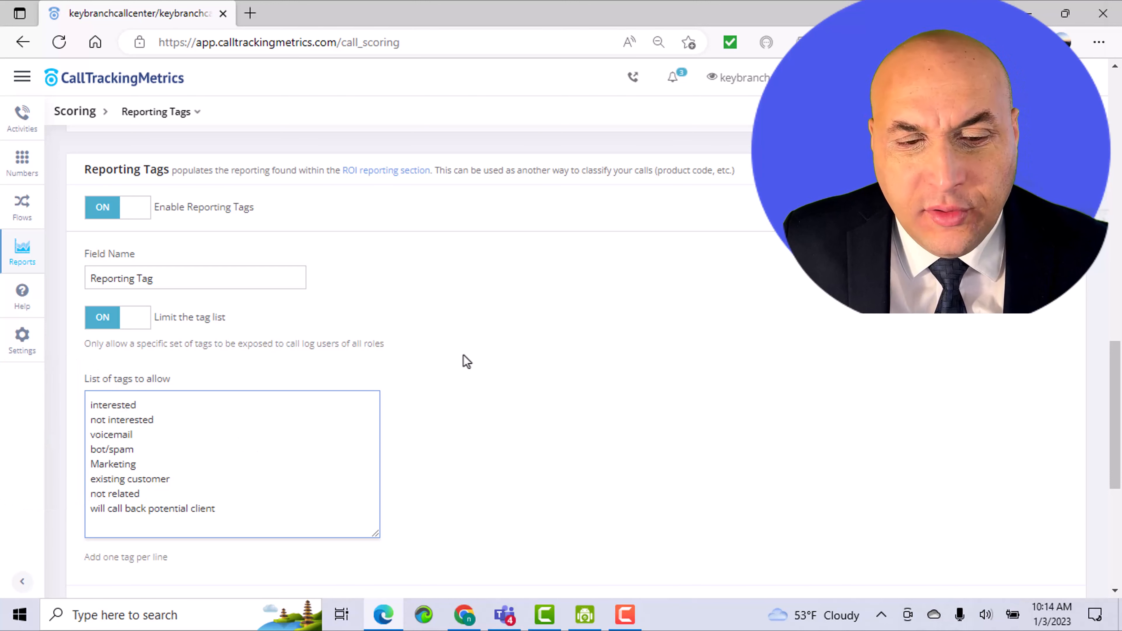
pyautogui.scroll(-5, 464, 358)
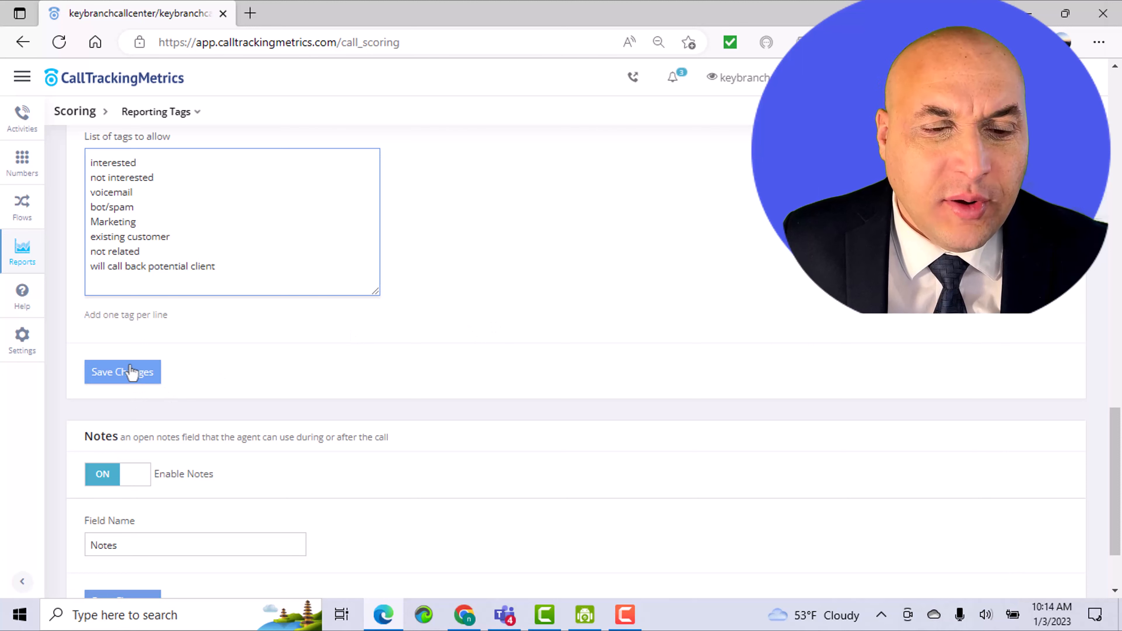
pyautogui.click(125, 371)
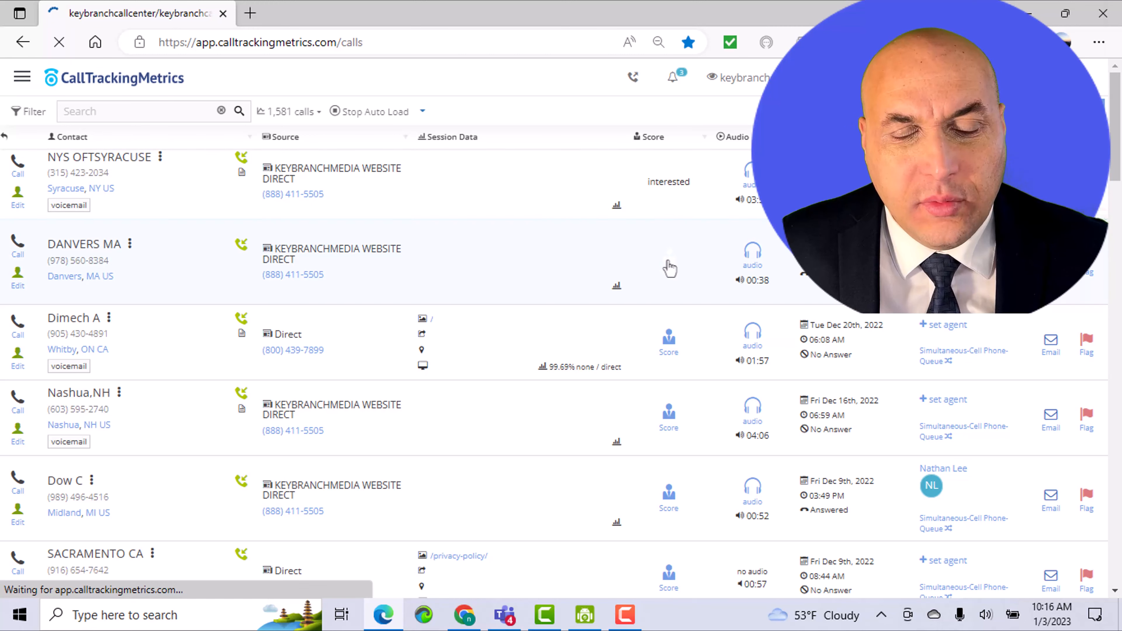
# Step: Open the score form of the Danvers, MA call and examine its reporting tags, star ratings and Converted option
pyautogui.click(670, 266)
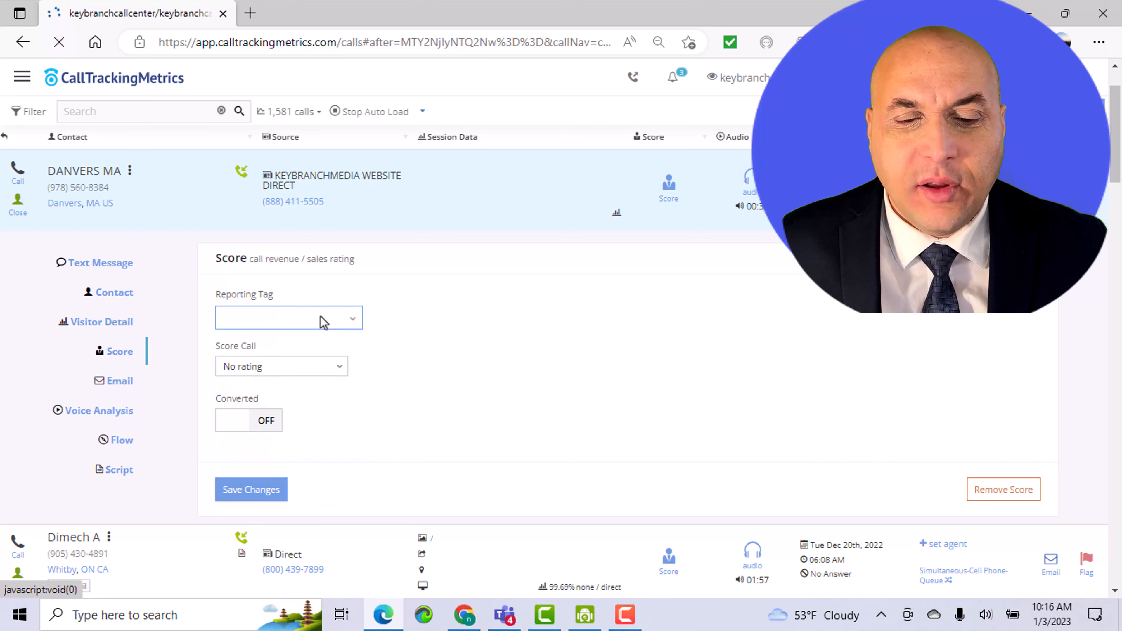
pyautogui.click(323, 324)
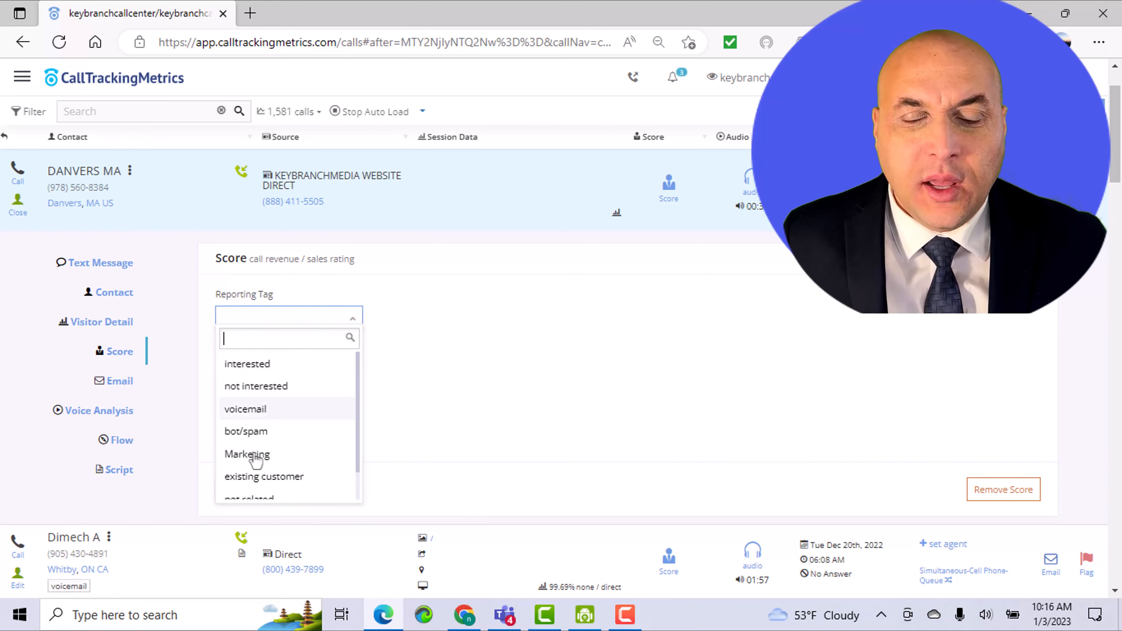
pyautogui.scroll(-1, 261, 433)
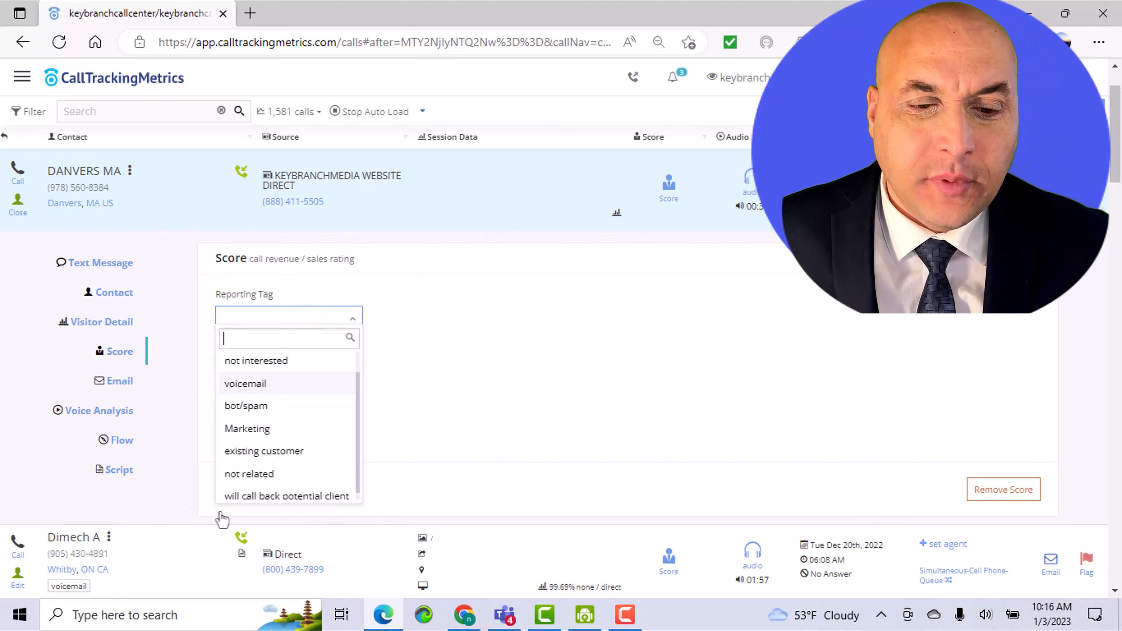
pyautogui.click(499, 340)
pyautogui.click(270, 375)
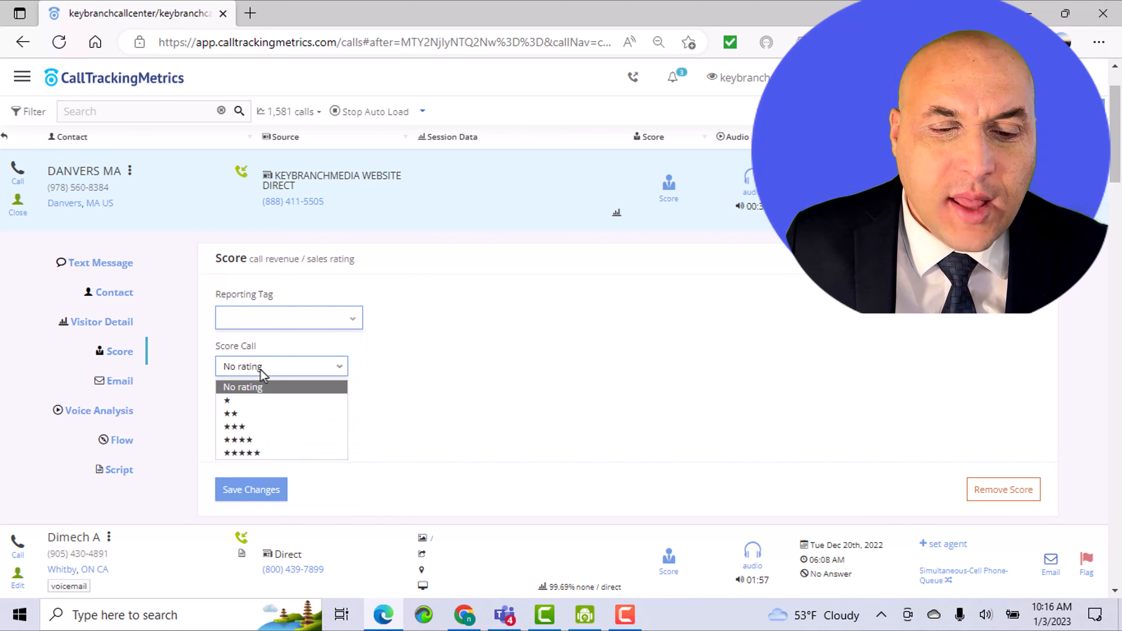
pyautogui.click(481, 346)
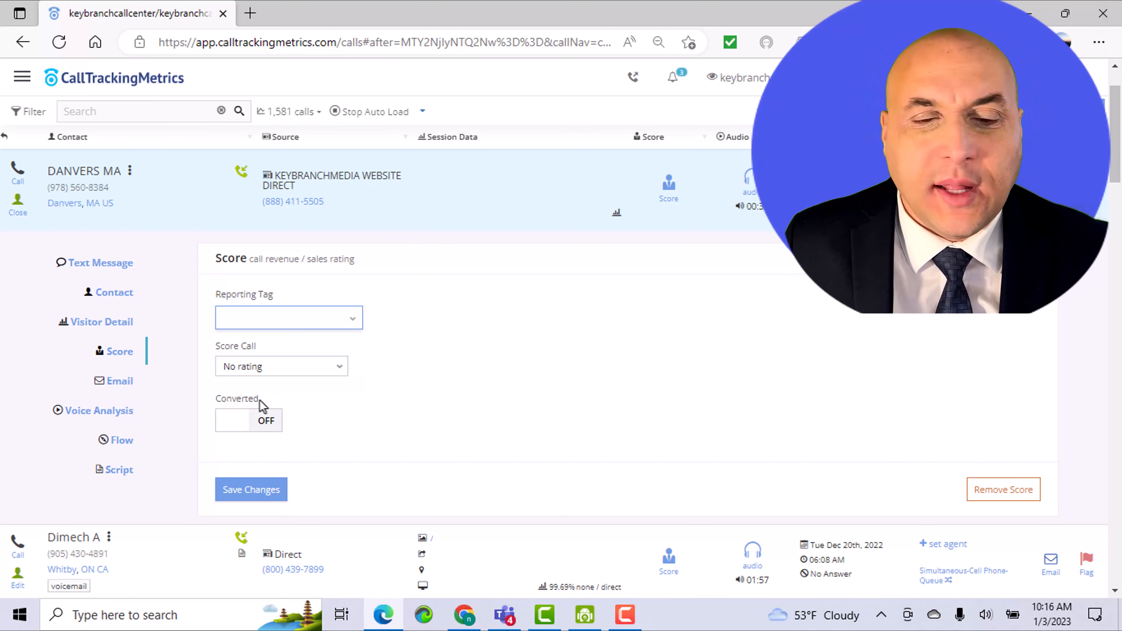
pyautogui.moveTo(219, 404); pyautogui.dragTo(212, 403)
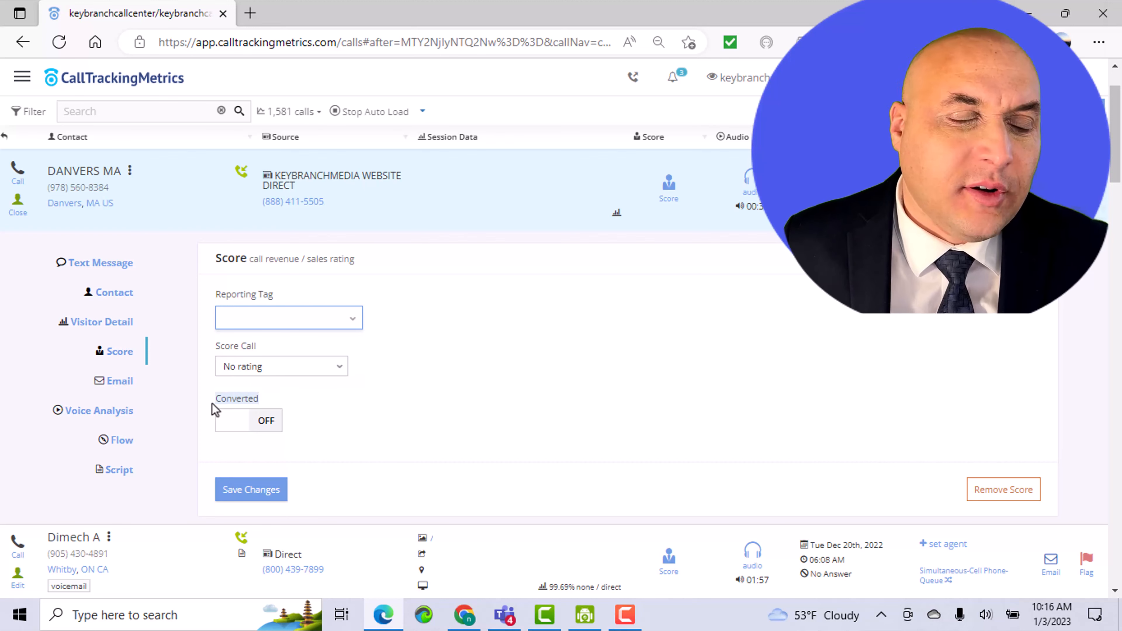
pyautogui.click(329, 404)
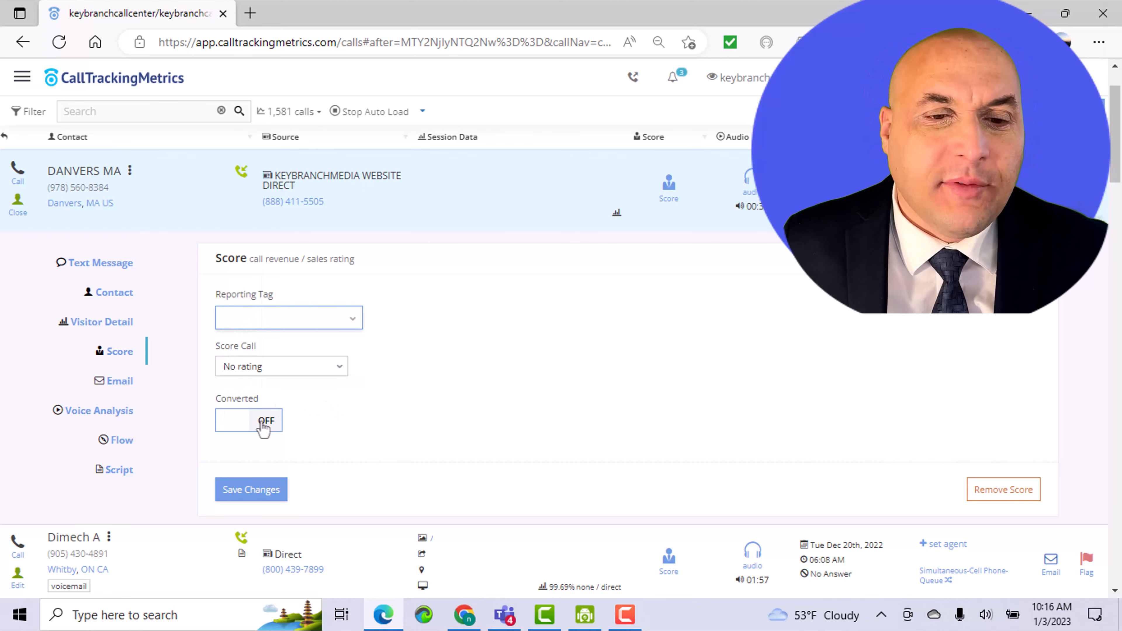